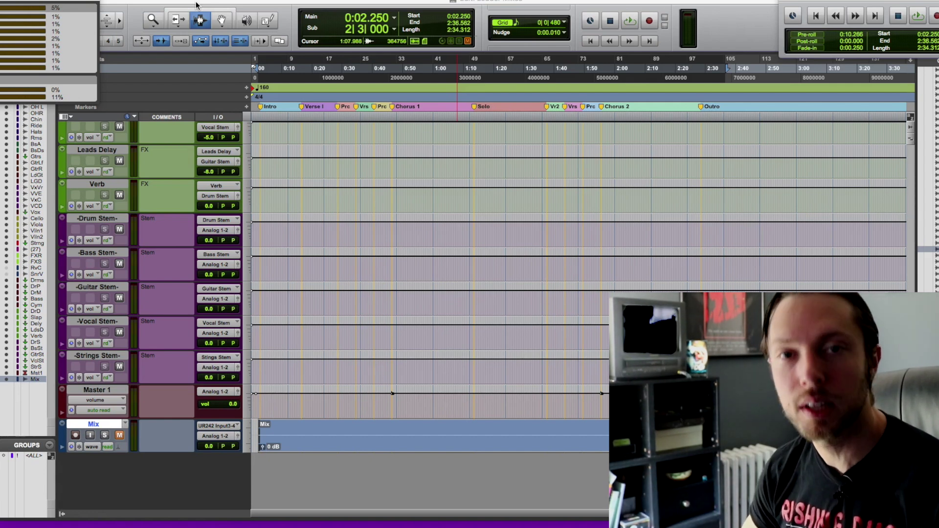
# - In the Mix window, select the DrumMastr track and open its EQ3 7-Band insert, clear of the channel's insert slots
pyautogui.press('super+equal')
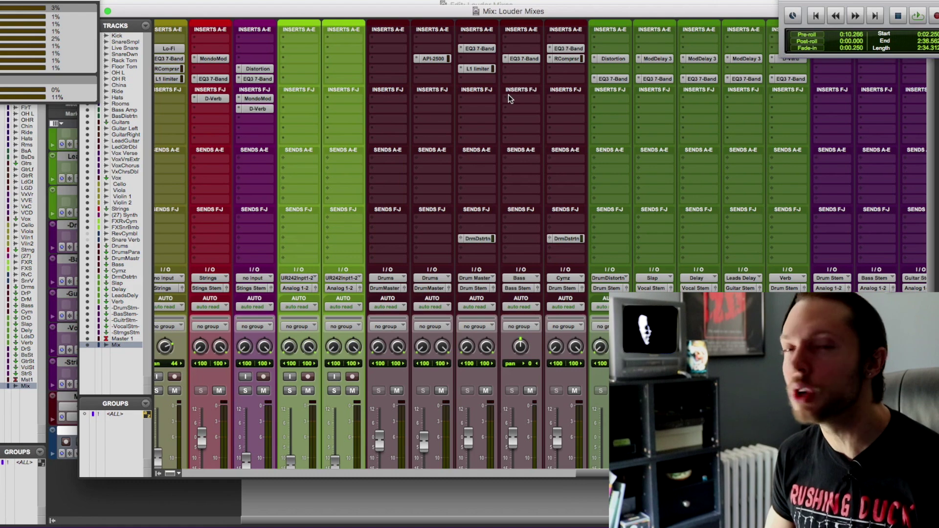
pyautogui.scroll(-5, 432, 413)
pyautogui.click(431, 412)
pyautogui.click(484, 411)
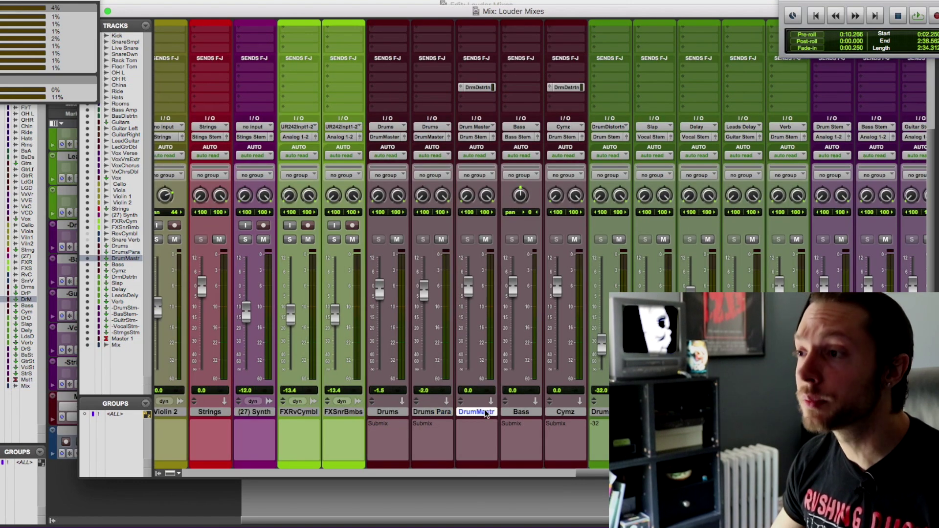
pyautogui.scroll(5, 467, 305)
pyautogui.click(479, 48)
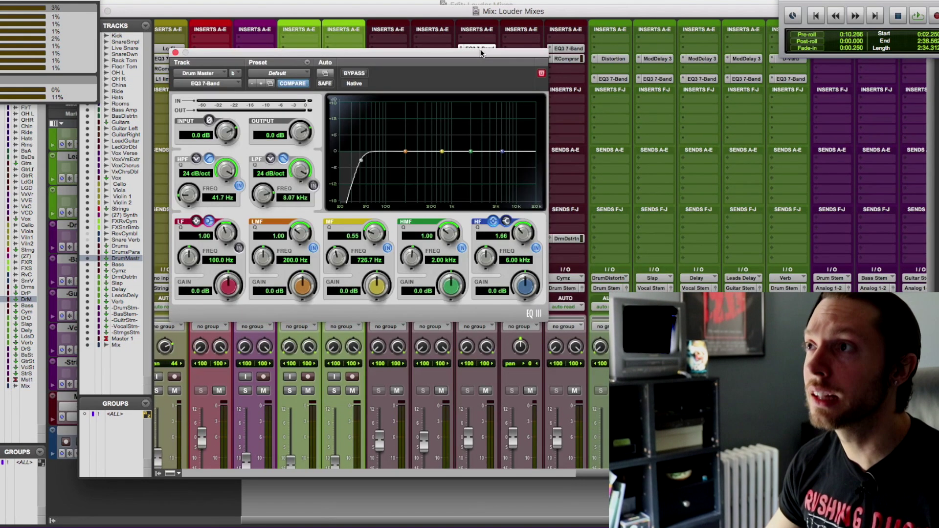
pyautogui.moveTo(479, 49); pyautogui.dragTo(579, 28)
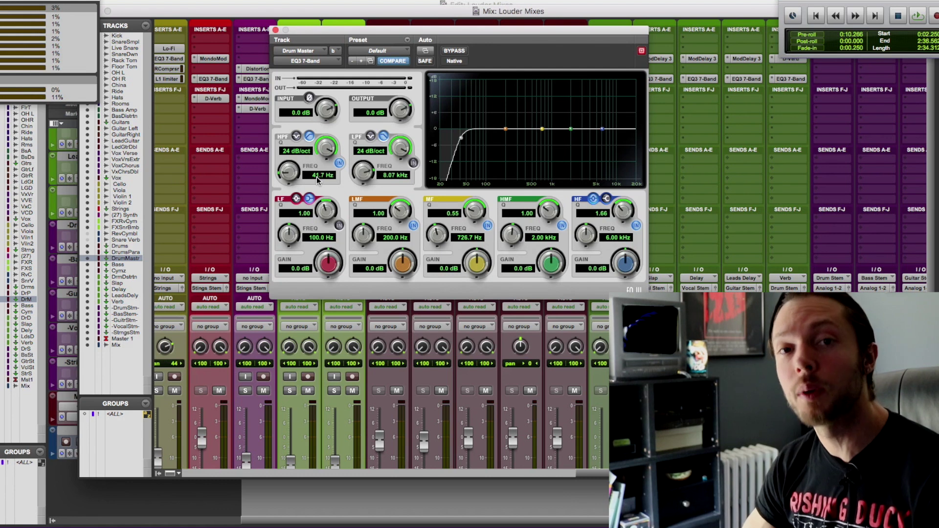
# - Play the mix, compare the Drum Master EQ's high-pass filter repeatedly off and on, leave it on, and close the EQ
pyautogui.press('space')
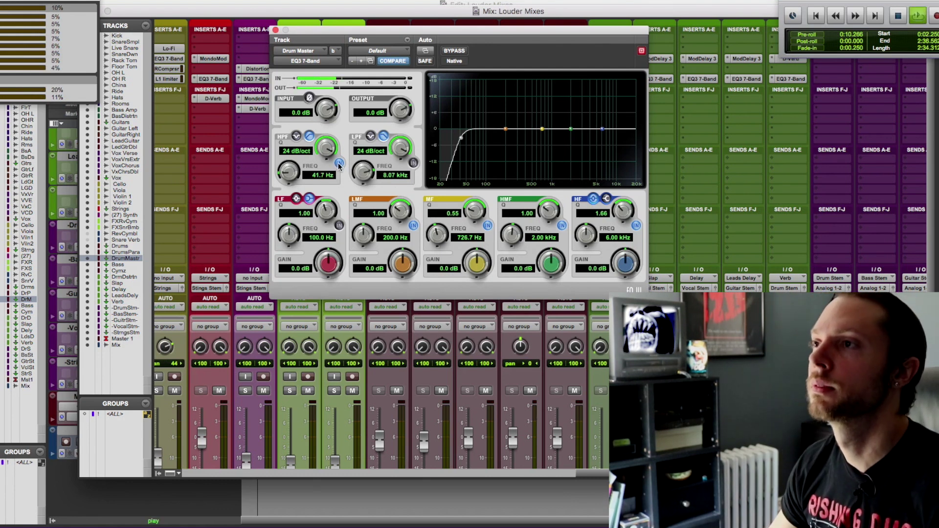
pyautogui.click(338, 163)
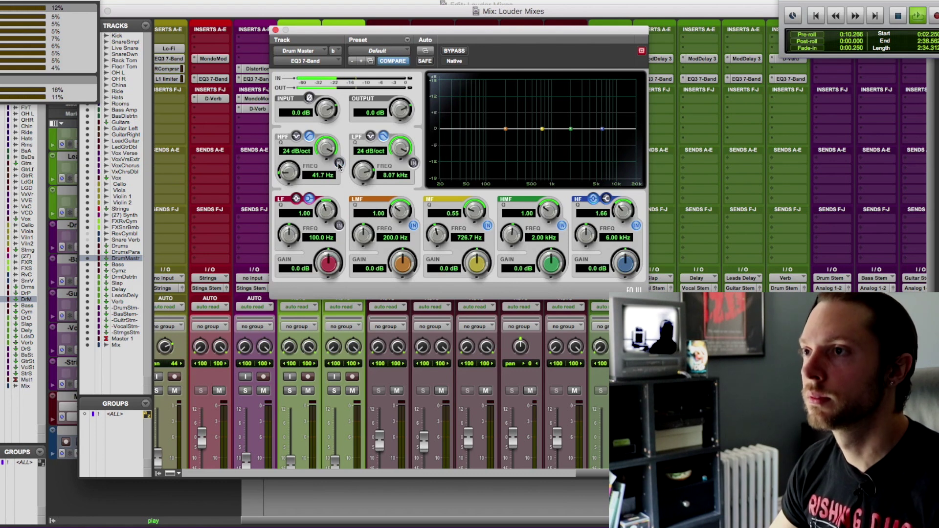
pyautogui.click(339, 164)
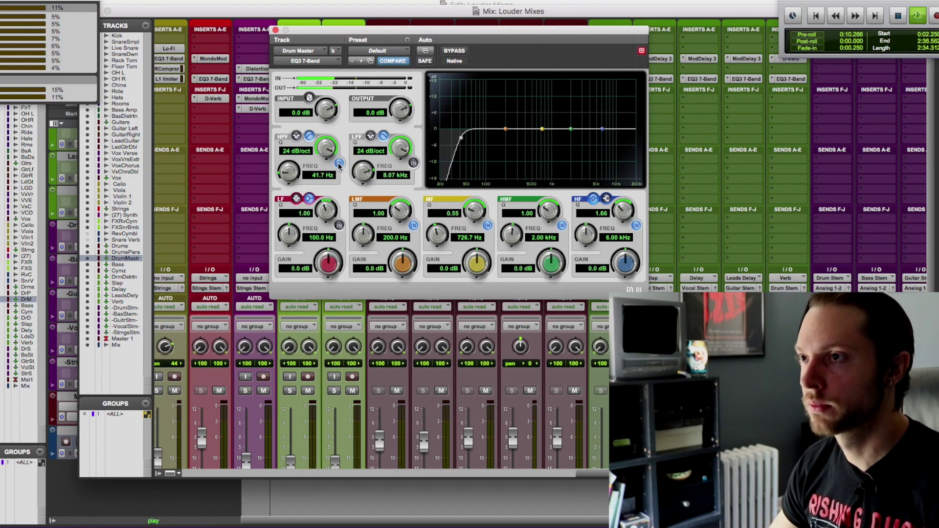
pyautogui.click(339, 164)
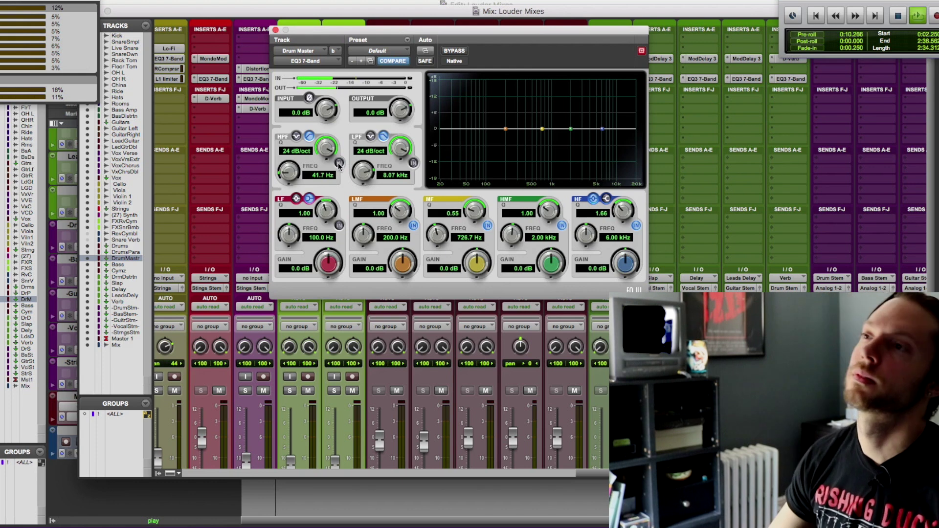
pyautogui.click(339, 164)
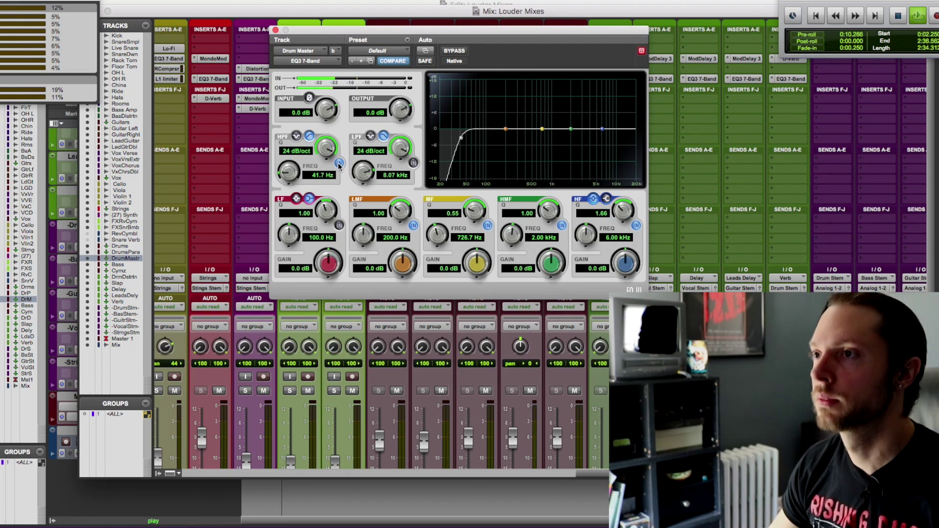
pyautogui.click(339, 163)
pyautogui.click(339, 164)
pyautogui.click(339, 164)
pyautogui.click(339, 164)
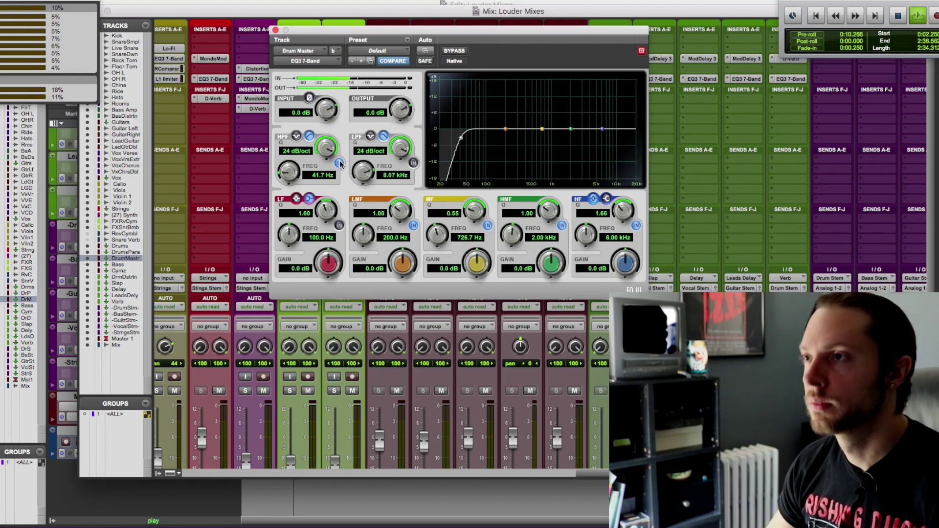
pyautogui.click(339, 163)
pyautogui.click(338, 163)
pyautogui.click(339, 164)
pyautogui.click(339, 163)
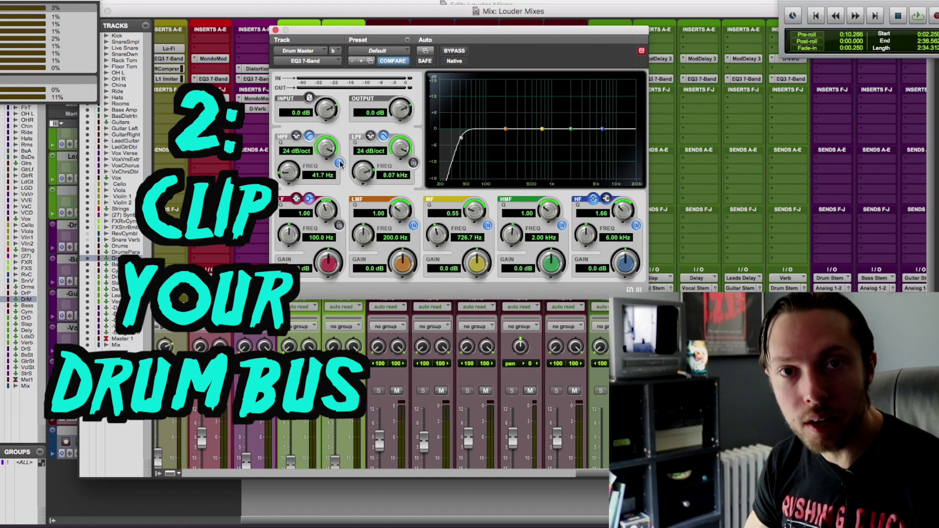
pyautogui.press('super+w')
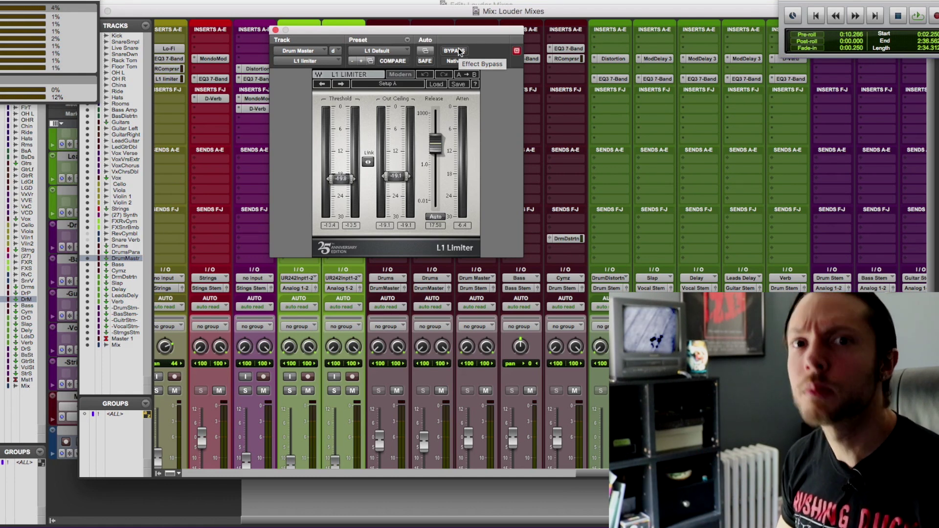
# - Play the mix and compare the Drum Master's L1 limiter bypassed and active, then stop playback with the limiter active
pyautogui.press('space')
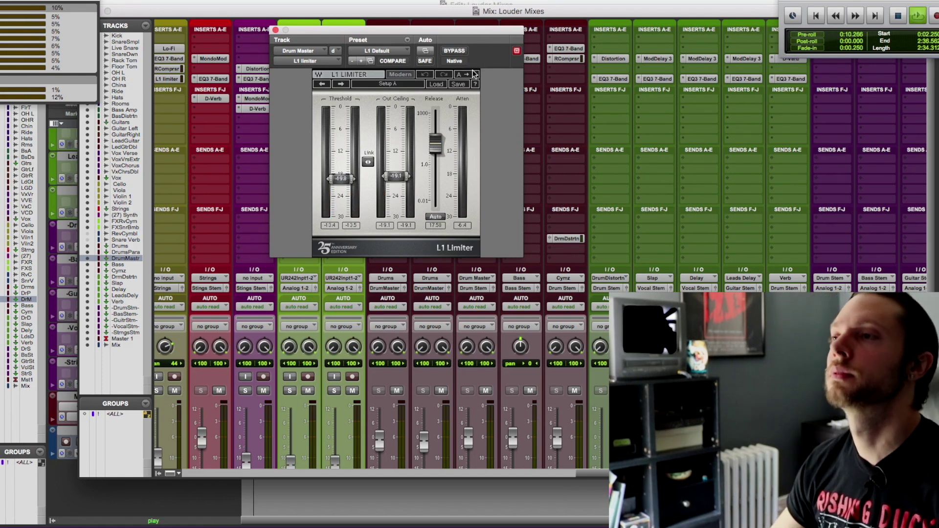
pyautogui.click(455, 51)
pyautogui.click(455, 51)
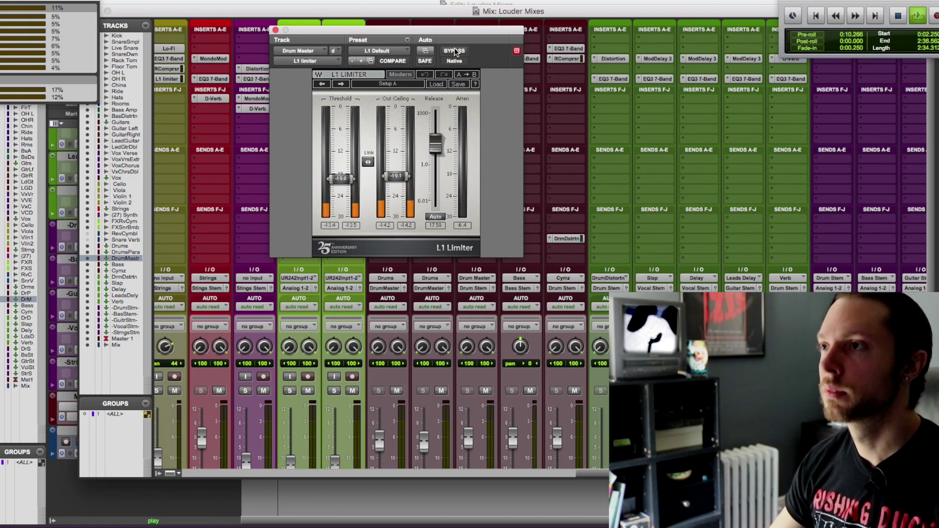
pyautogui.click(455, 51)
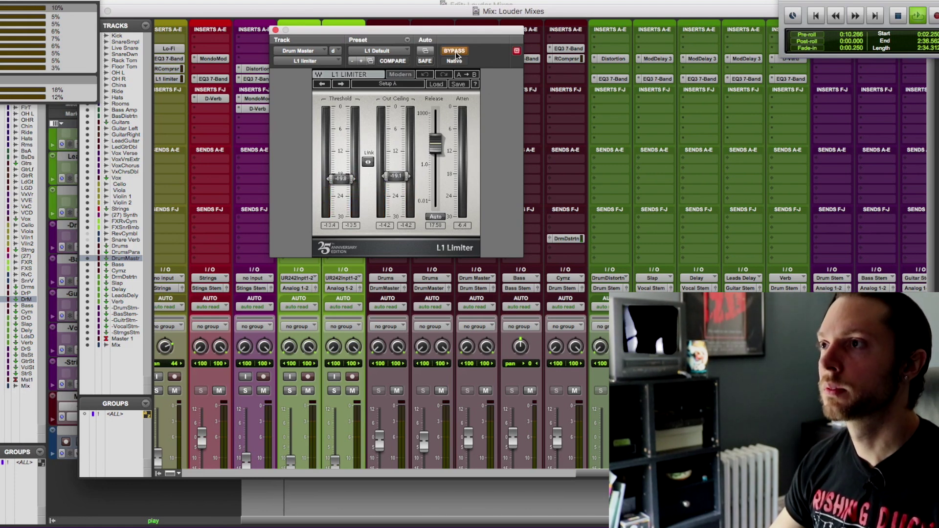
pyautogui.click(455, 50)
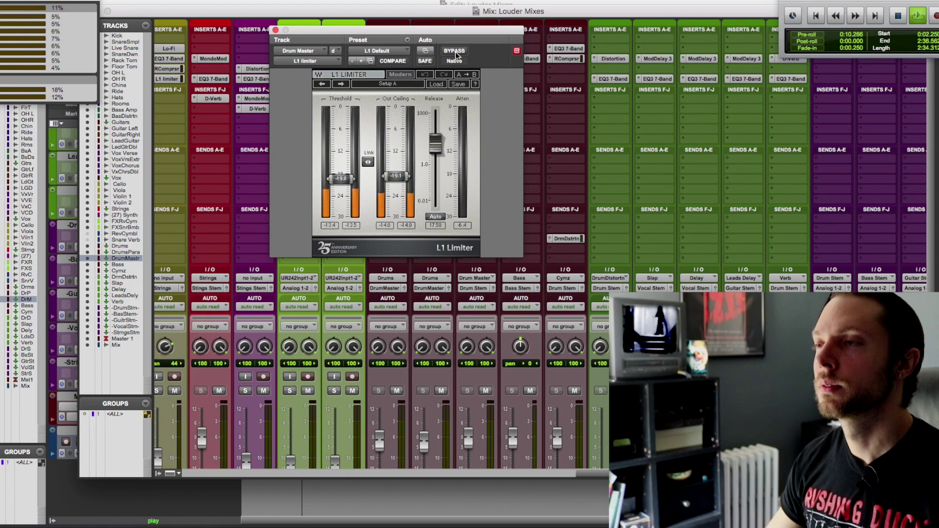
pyautogui.press('space')
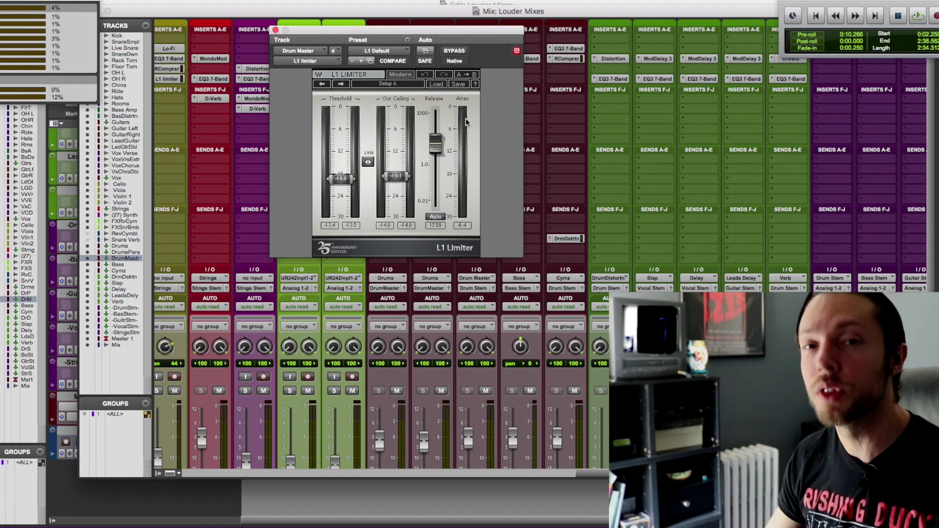
# - Compare the DrumMastr channel's peak level during playback with the L1 limiter bypassed and active, then close the limiter
pyautogui.press('space')
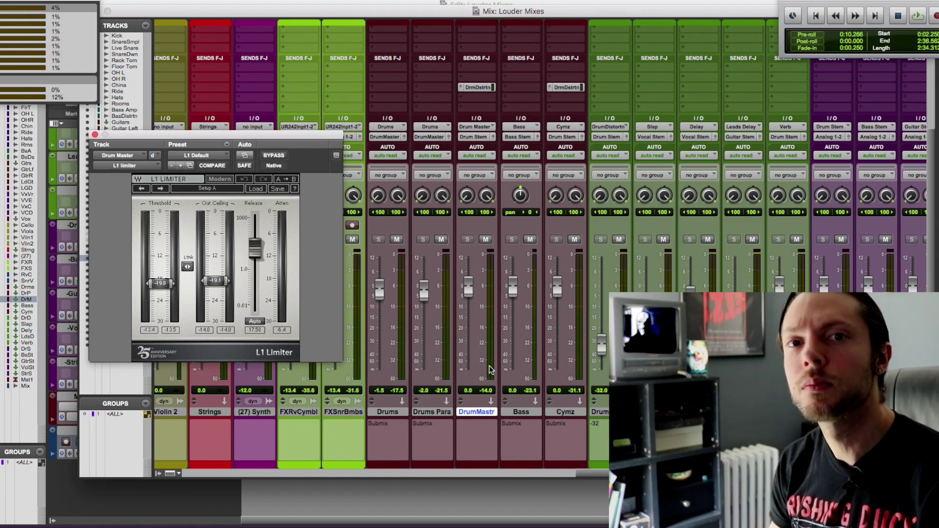
pyautogui.press('space')
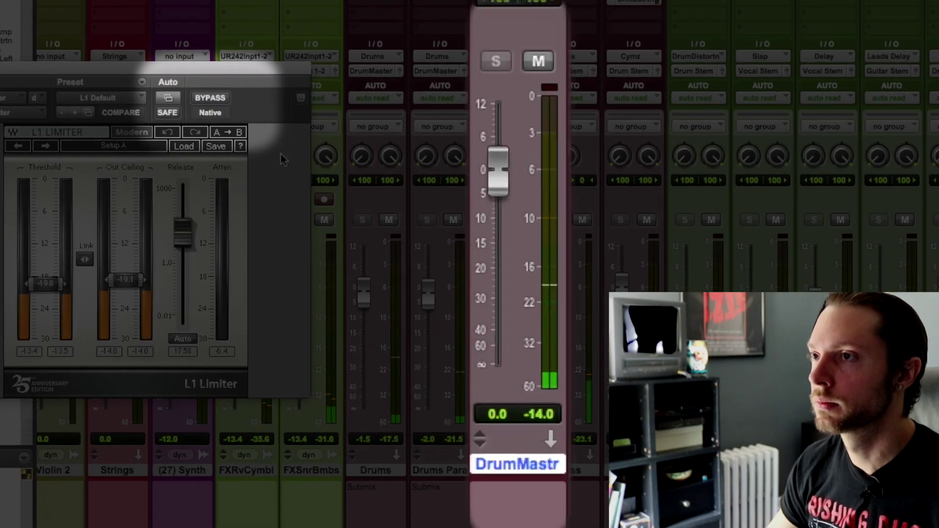
pyautogui.click(210, 98)
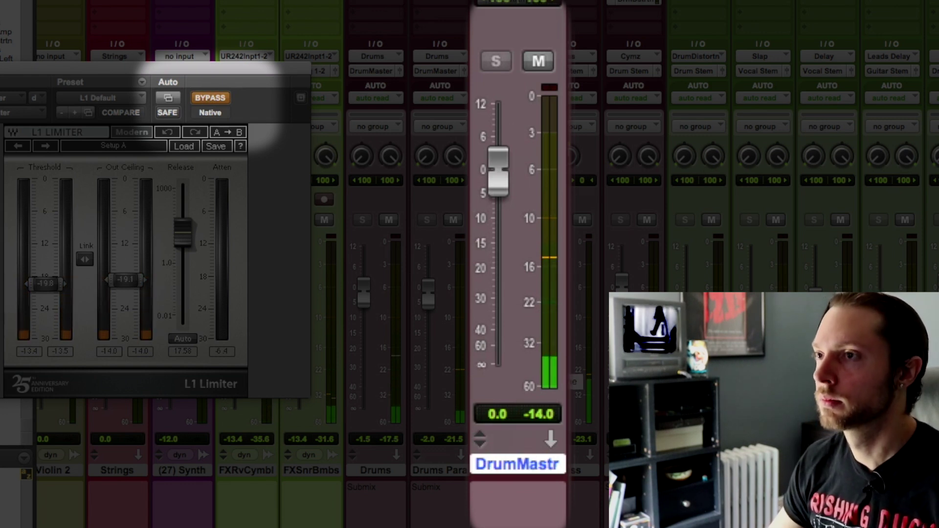
pyautogui.click(210, 98)
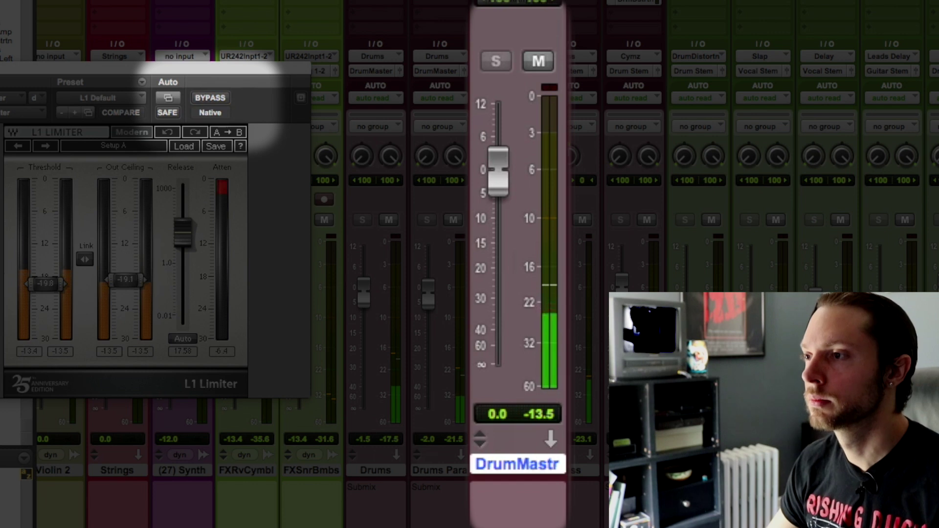
pyautogui.click(221, 100)
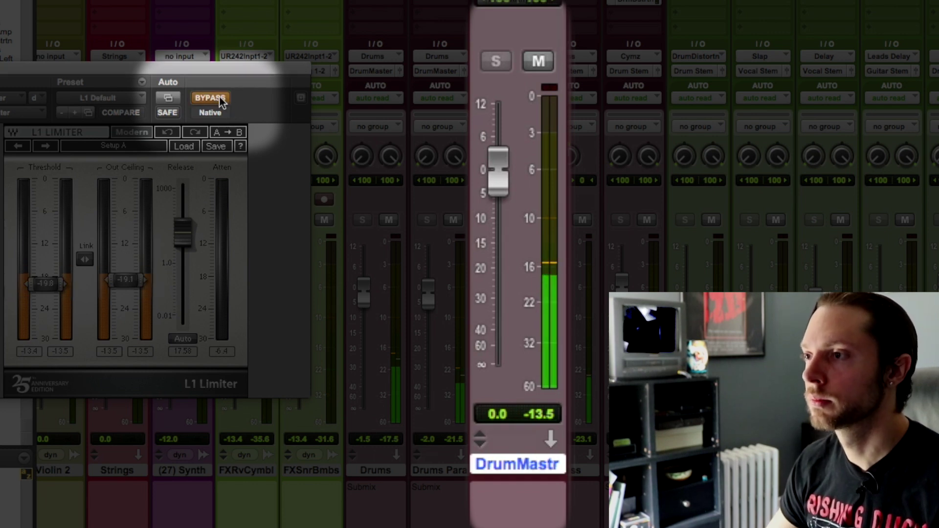
pyautogui.click(221, 99)
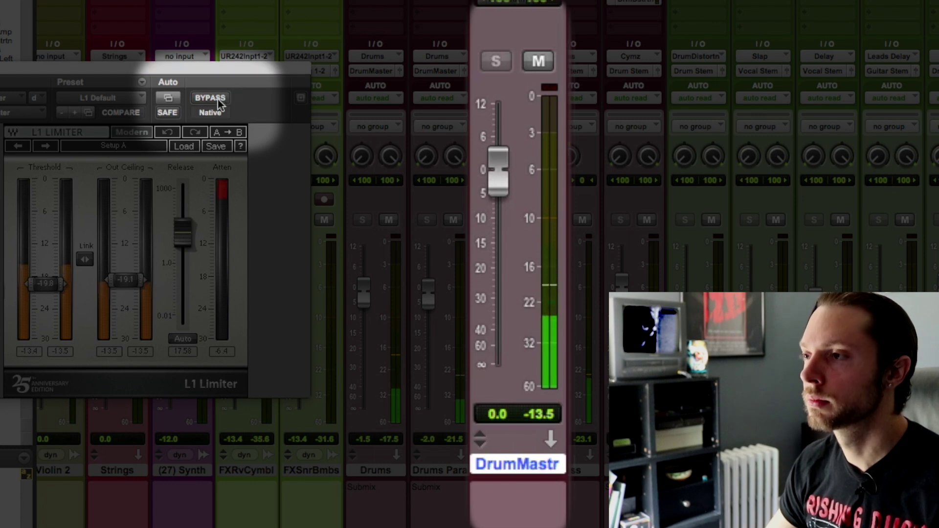
pyautogui.click(219, 100)
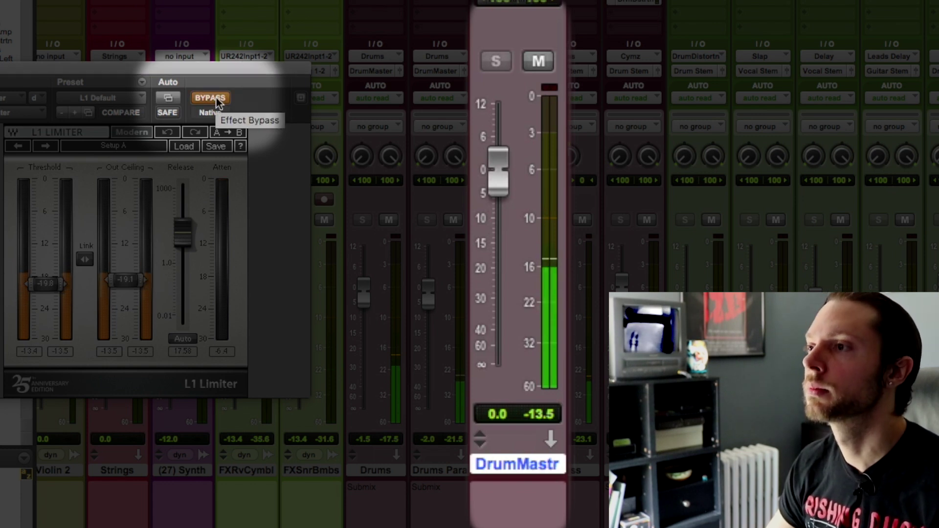
pyautogui.click(219, 101)
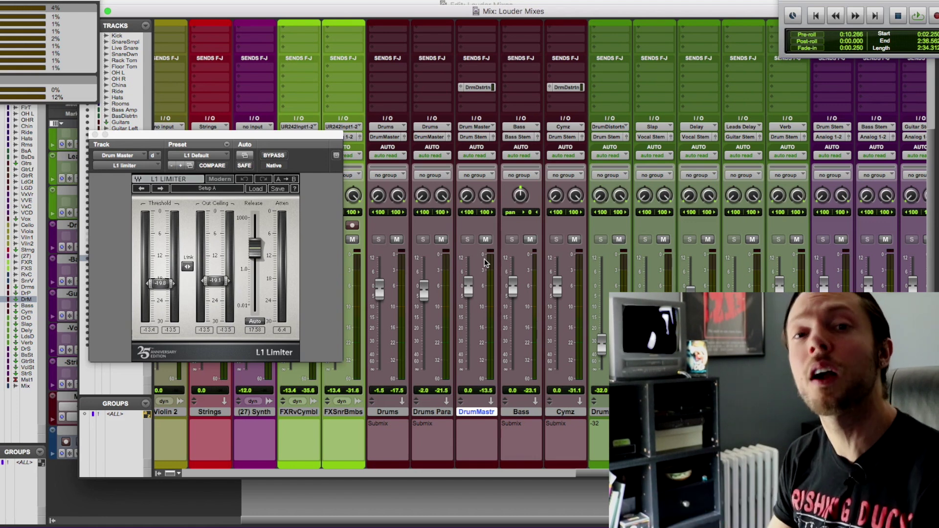
pyautogui.press('super+w')
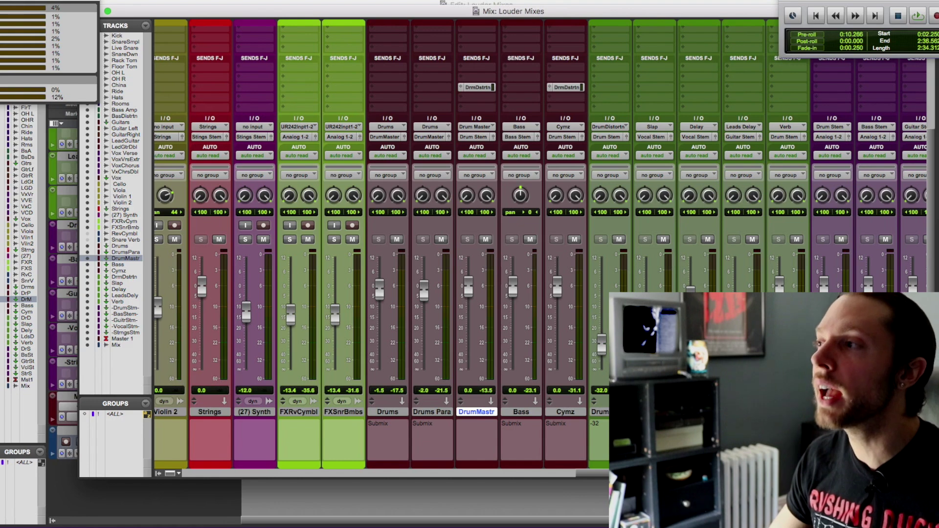
# - Display the Master 1 track's SSL compressor, PSP VintageWarmer2, C4 and L1+ Ultramaximizer plug-ins together without overlap
pyautogui.hscroll(5, 677, 68)
pyautogui.scroll(3, 677, 68)
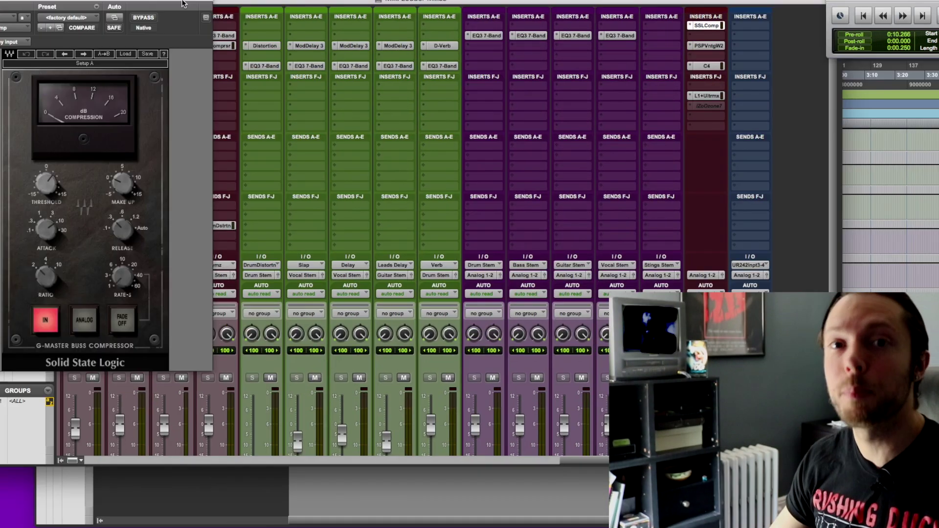
pyautogui.moveTo(172, 16); pyautogui.dragTo(421, 0)
pyautogui.click(706, 66)
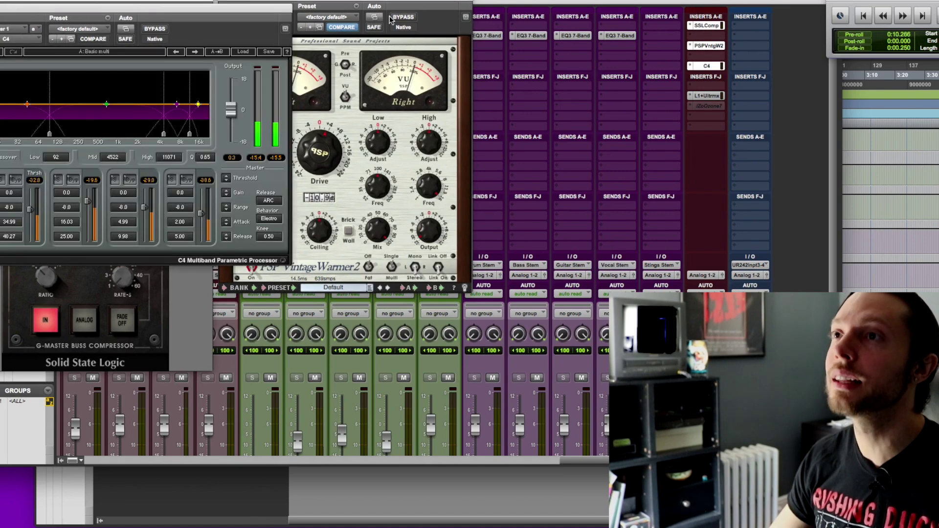
pyautogui.moveTo(271, 8); pyautogui.dragTo(640, 2)
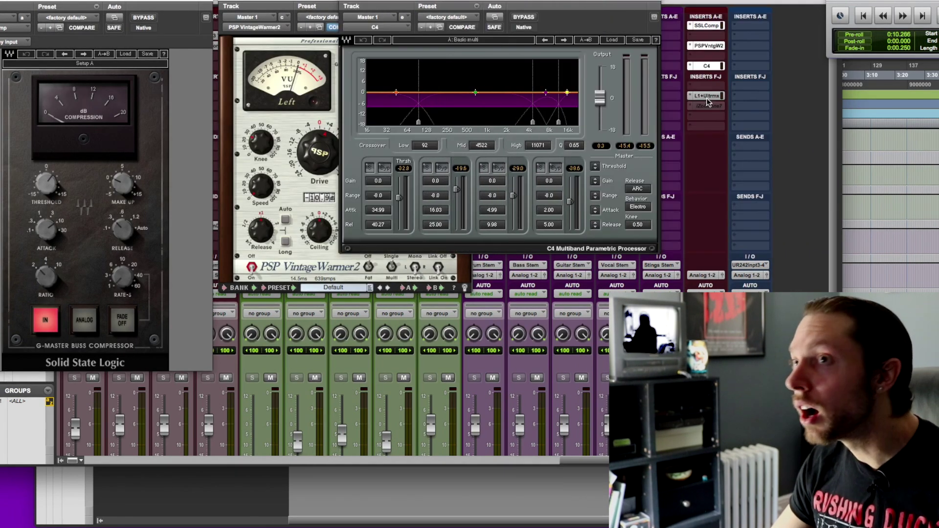
pyautogui.click(707, 96)
pyautogui.moveTo(155, 11); pyautogui.dragTo(413, 303)
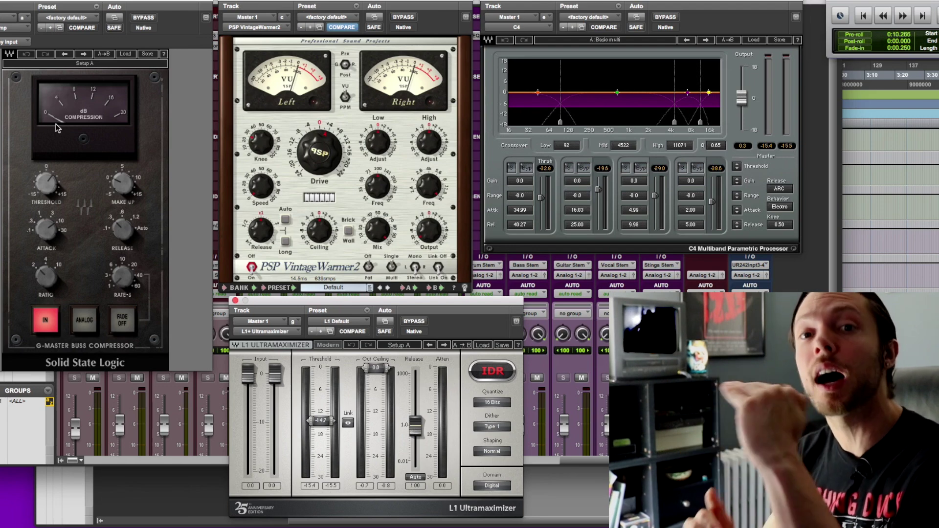
# - Play the mix through the Master 1 plug-in chain, then close all the open plug-in windows
pyautogui.press('space')
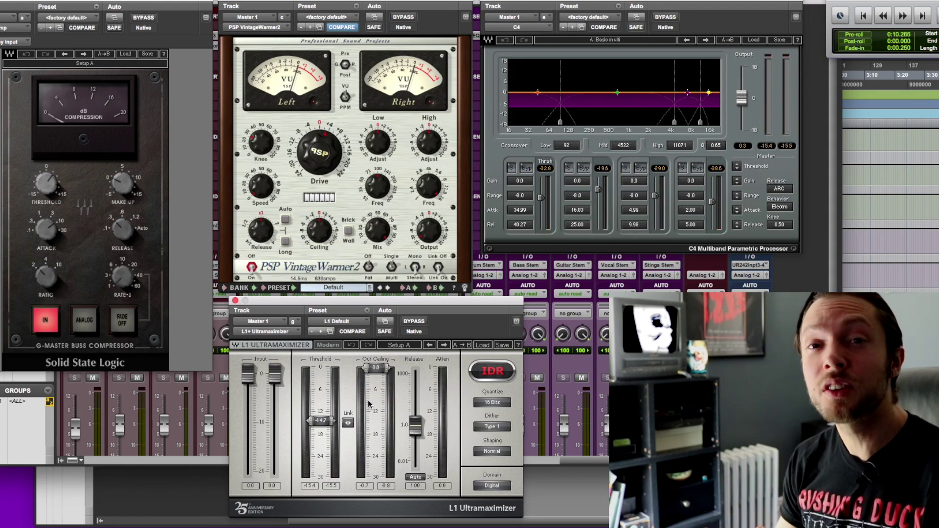
pyautogui.moveTo(39, 168)
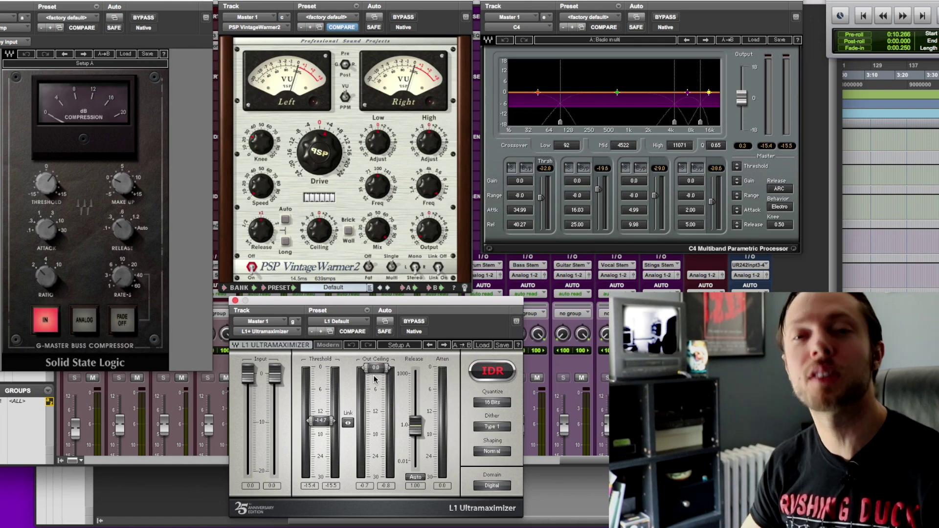
pyautogui.press('super+ctrl+alt+w')
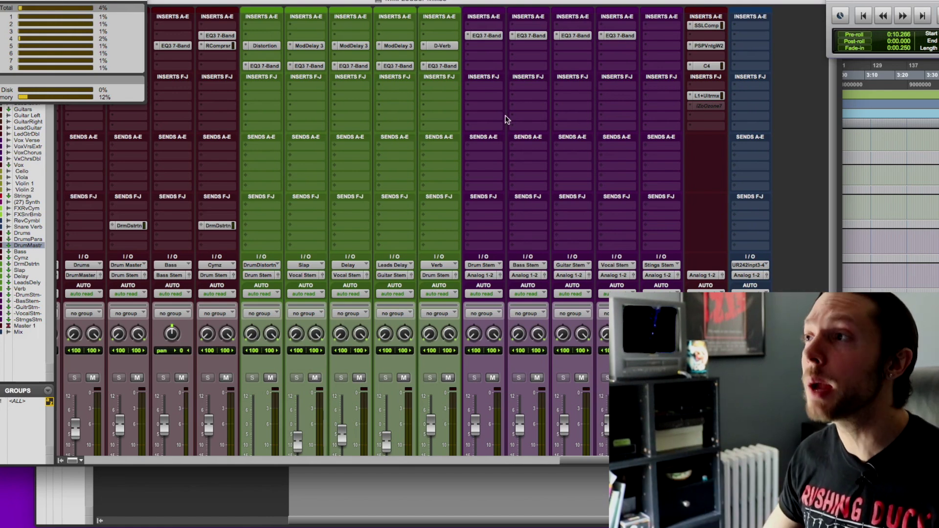
# - On Master 1, make the L1+ Ultramaximizer inactive, activate iZotope Ozone 7, and open the Ozone plug-in
pyautogui.keyDown('ctrl'); pyautogui.keyDown('super'); pyautogui.click(705, 96); pyautogui.keyUp('super'); pyautogui.keyUp('ctrl')
pyautogui.keyDown('ctrl'); pyautogui.keyDown('super'); pyautogui.click(709, 104); pyautogui.keyUp('super'); pyautogui.keyUp('ctrl')
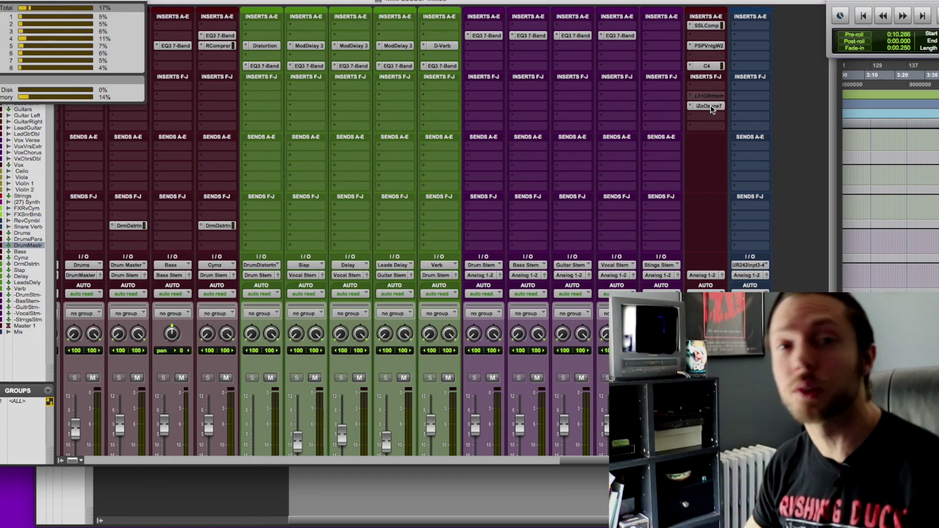
pyautogui.click(710, 105)
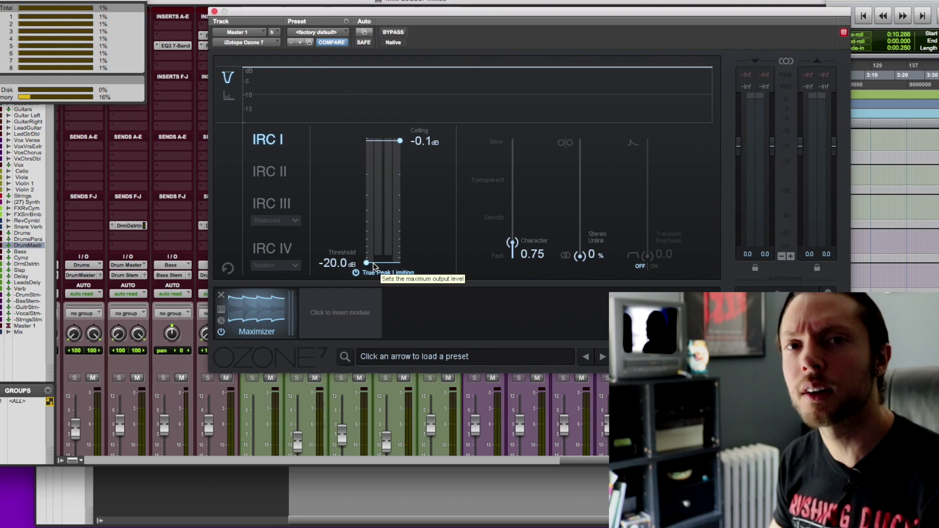
# - Play the mix through Ozone 7, close its window, and lay out Master 1's SSL compressor, PSP VintageWarmer2 and C4 without overlap
pyautogui.press('space')
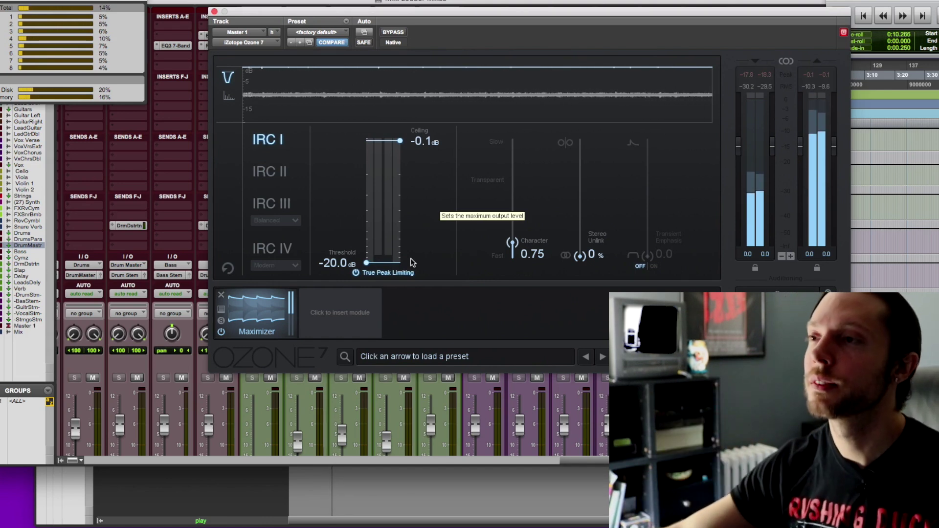
pyautogui.press('super+w')
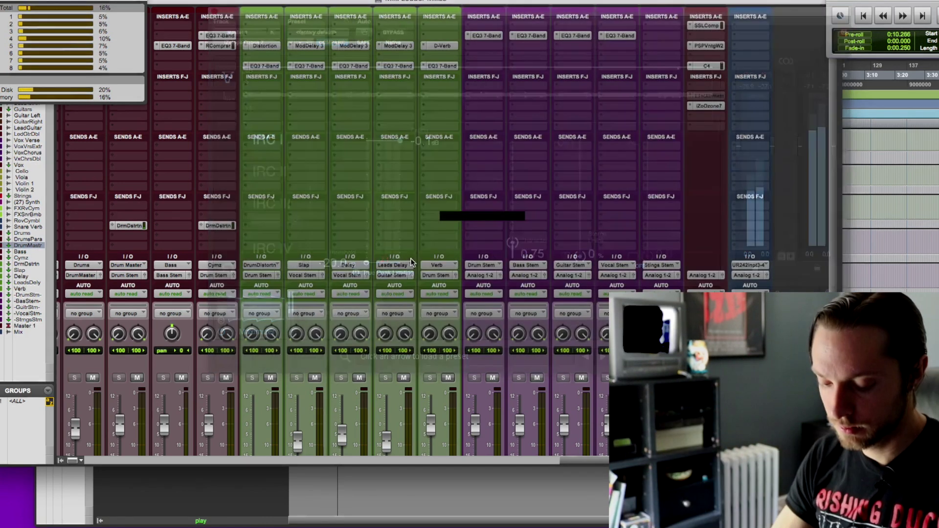
pyautogui.click(706, 26)
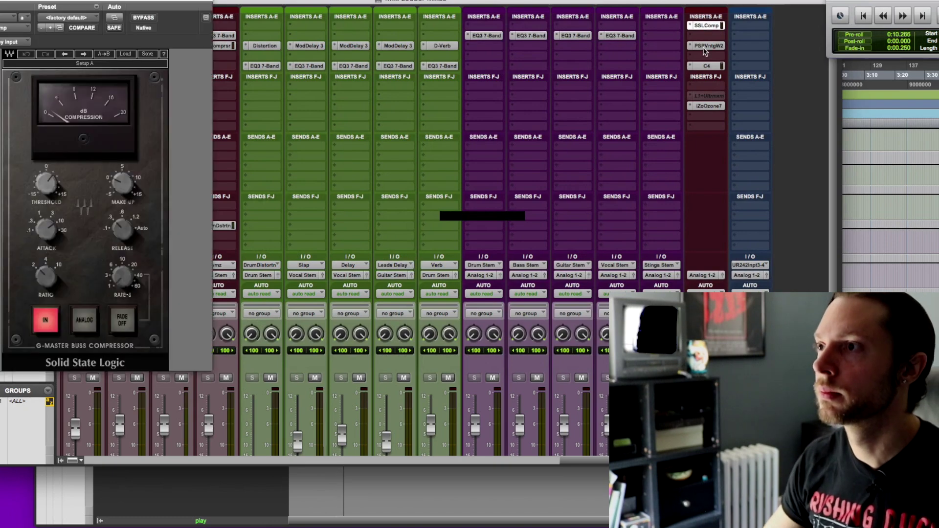
pyautogui.click(709, 46)
pyautogui.click(709, 65)
pyautogui.moveTo(255, 30); pyautogui.dragTo(531, 23)
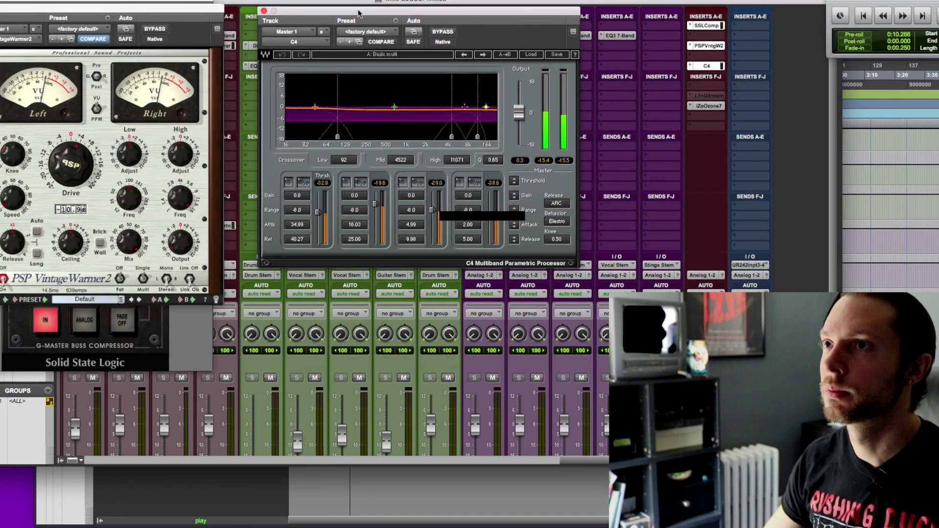
pyautogui.moveTo(215, 17); pyautogui.dragTo(201, 406)
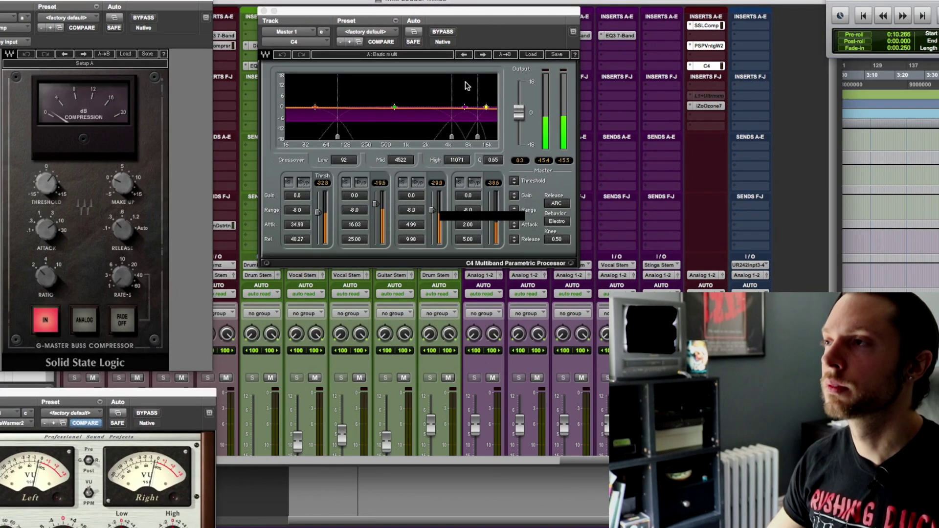
# - Display Master 1's Ozone 7 Maximizer beside the other open plug-ins during playback, then stop playback and close all plug-in windows
pyautogui.click(708, 106)
pyautogui.moveTo(423, 10); pyautogui.dragTo(712, 10)
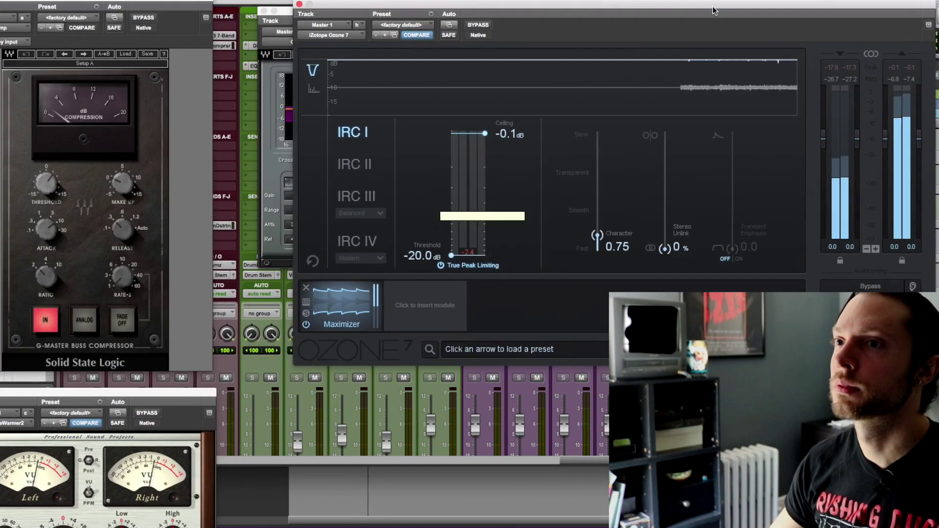
pyautogui.moveTo(495, 16); pyautogui.dragTo(447, 136)
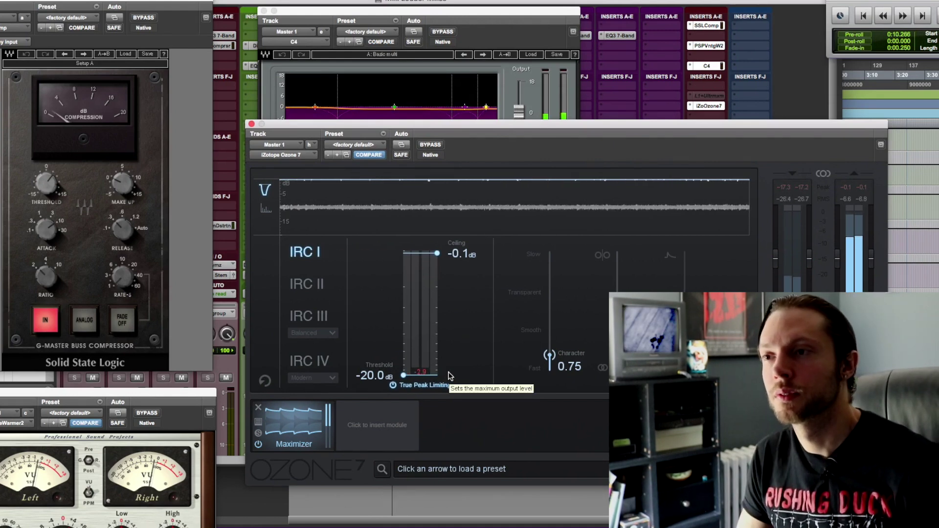
pyautogui.press('space')
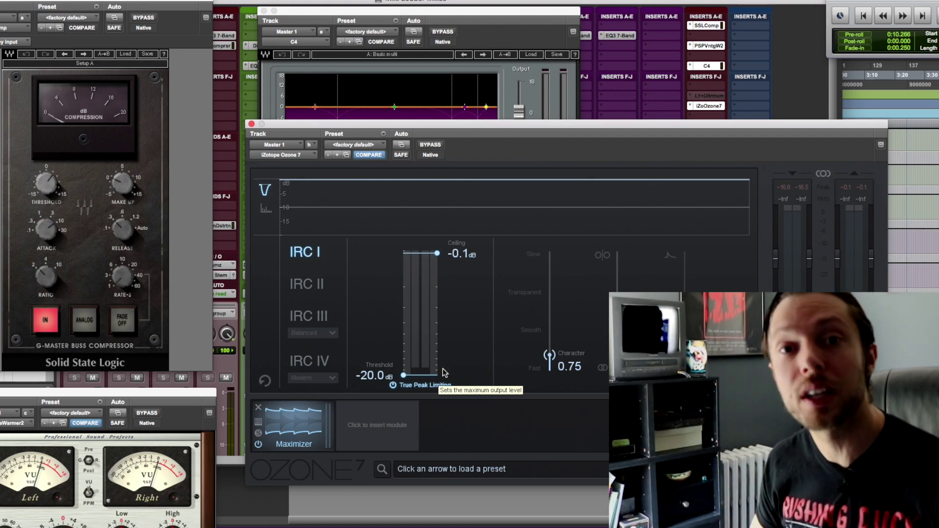
pyautogui.press('ctrl+alt+super+w')
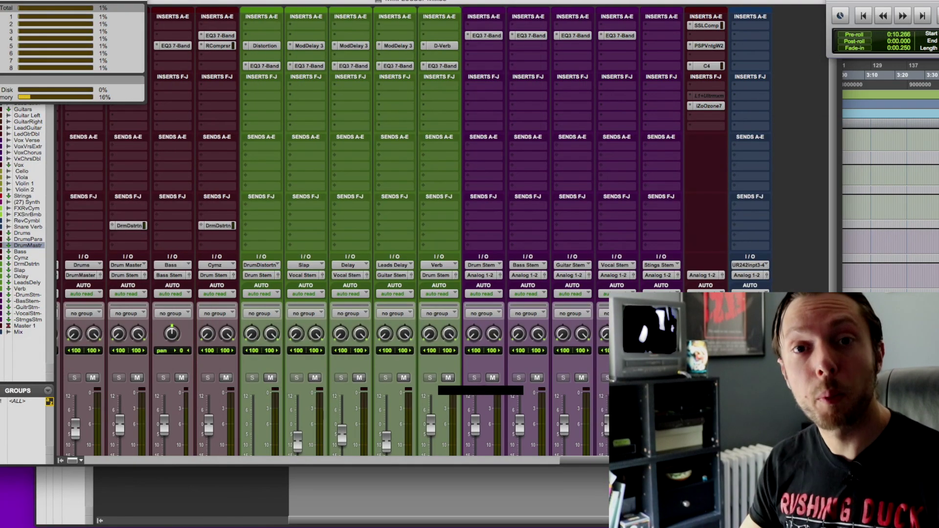